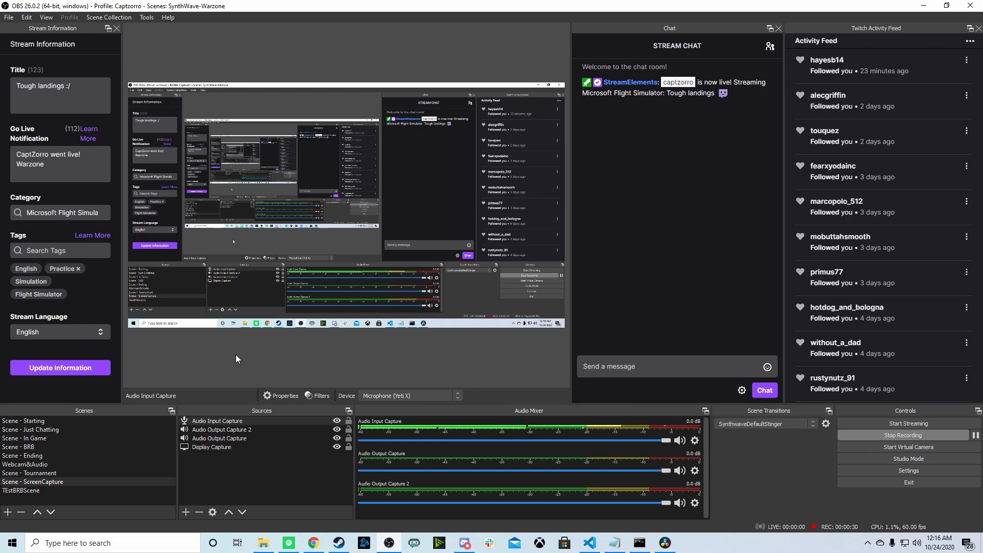
{"action": "left_click", "coordinate": [85, 446]}
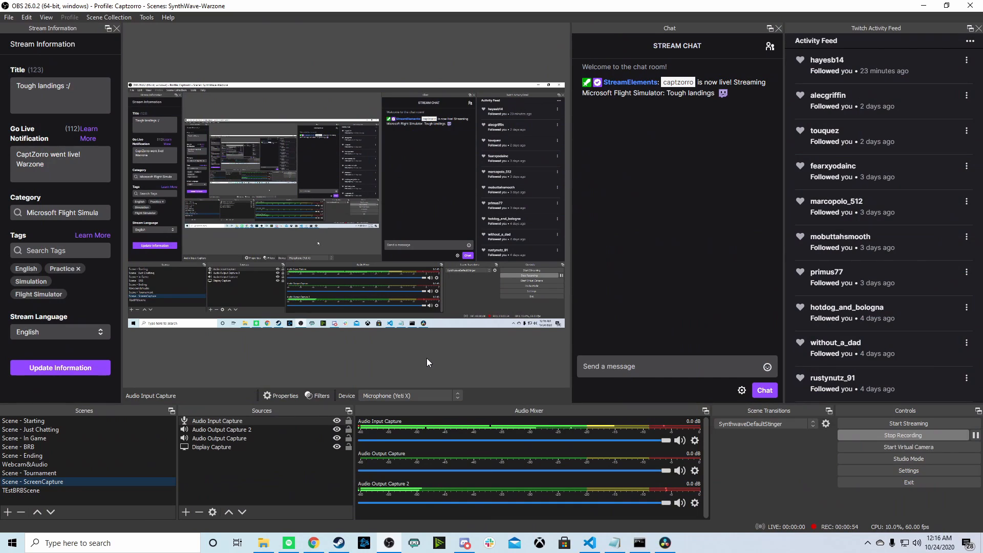
{"action": "left_click", "coordinate": [395, 168]}
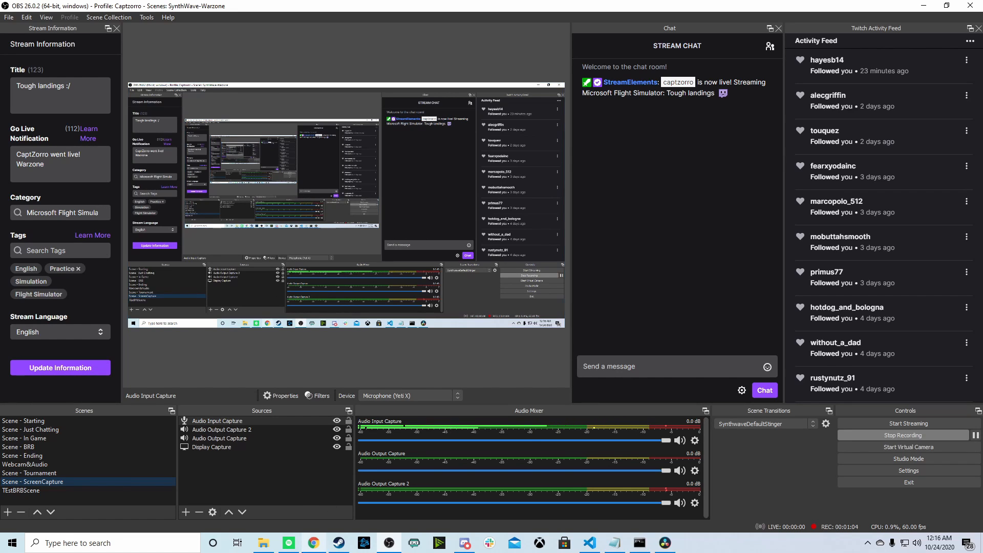
Step: Switch to Chrome, go to dev.twitch.tv, and open the BRBScreen application from the developer console
{"action": "key", "text": "alt+Tab"}
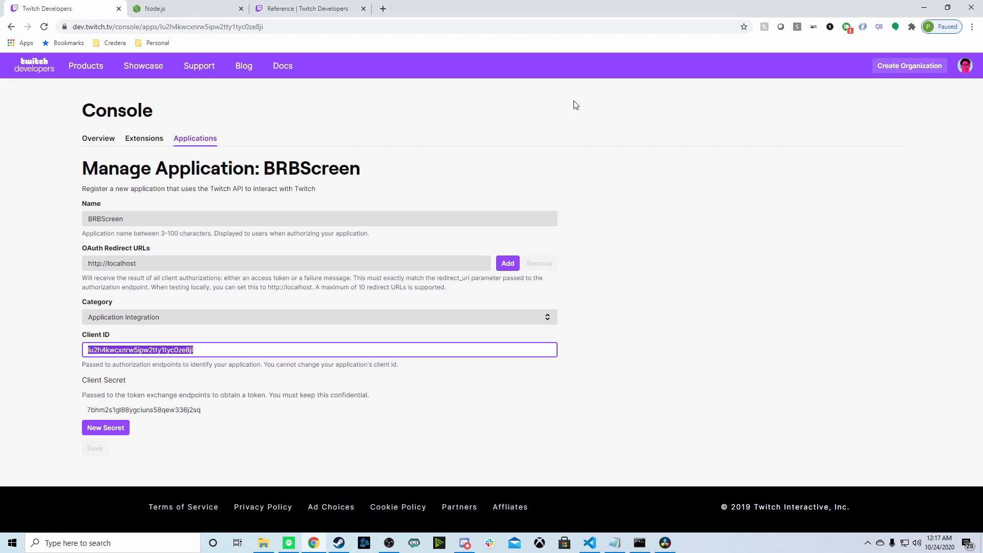
{"action": "left_click_drag", "start_coordinate": [453, 27], "coordinate": [110, 23]}
{"action": "key", "text": "BackSpace"}
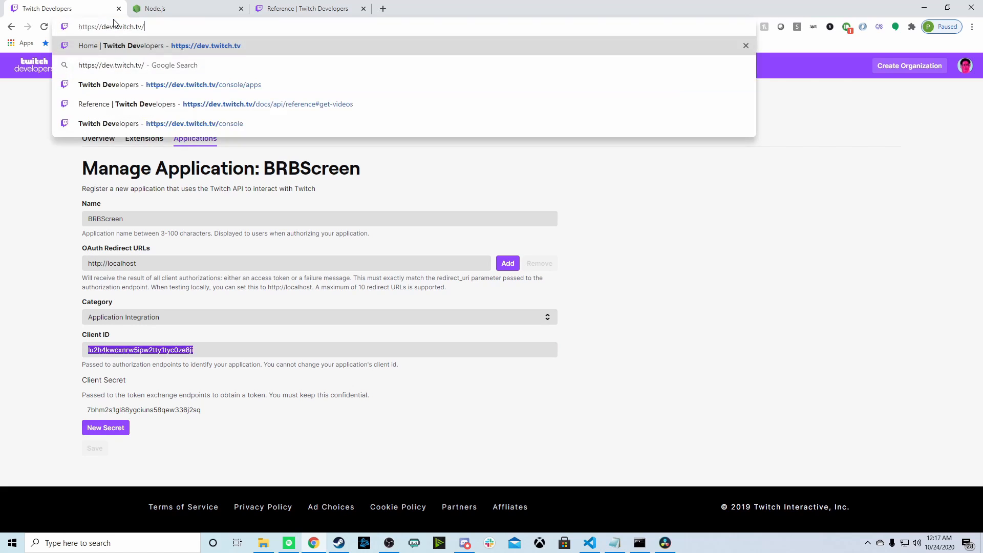
{"action": "key", "text": "Return"}
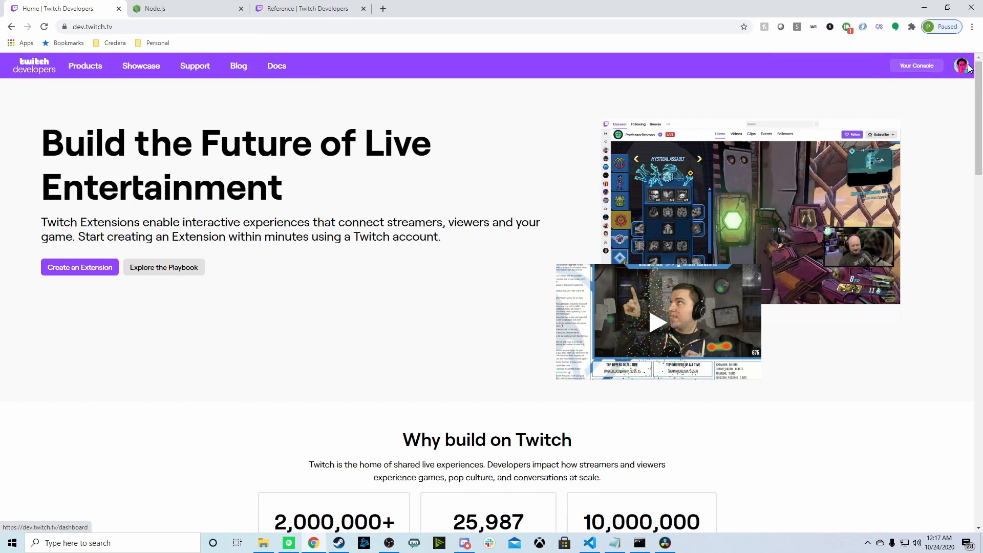
{"action": "left_click", "coordinate": [919, 72]}
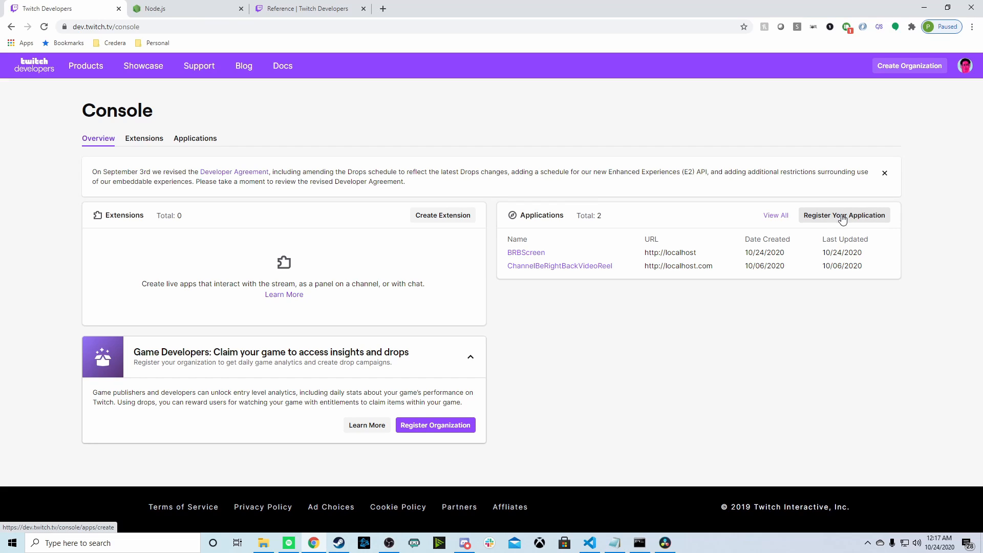
{"action": "left_click", "coordinate": [542, 253]}
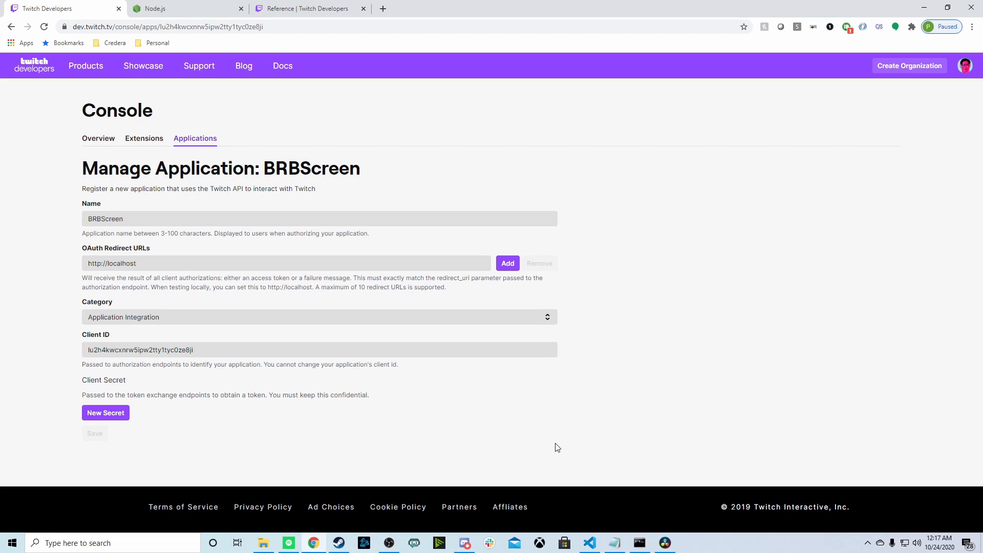
Step: View the Node.js download page, and in Visual Studio Code examine the user ID, video type and getVideos request of ChannelHighlightReel.html
{"action": "left_click", "coordinate": [189, 6]}
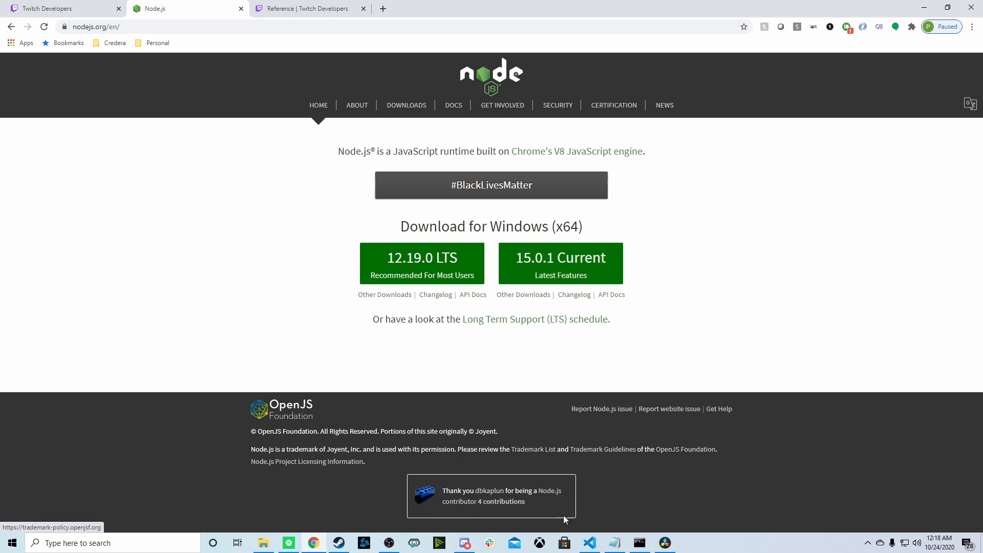
{"action": "left_click", "coordinate": [590, 544]}
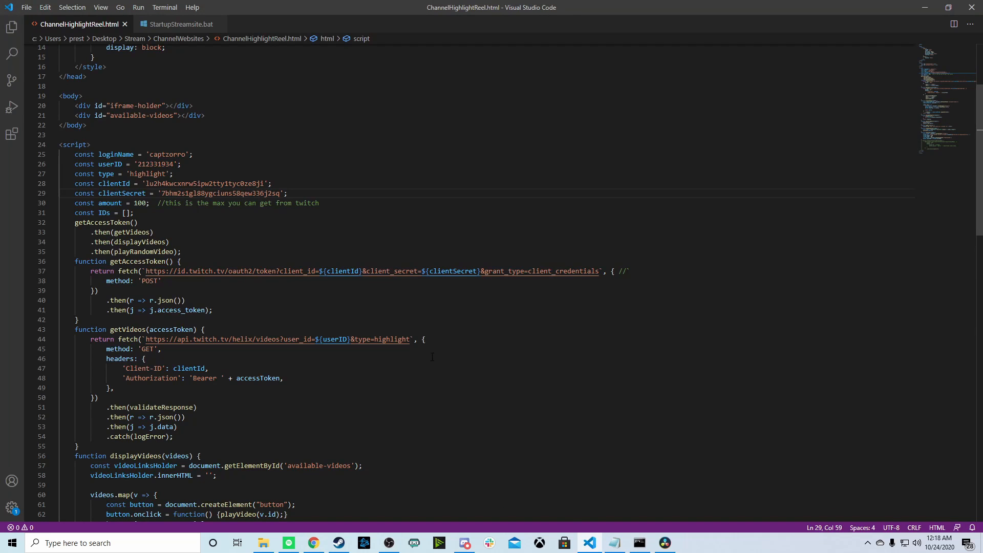
{"action": "scroll", "coordinate": [337, 138], "scroll_direction": "up", "scroll_amount": 5}
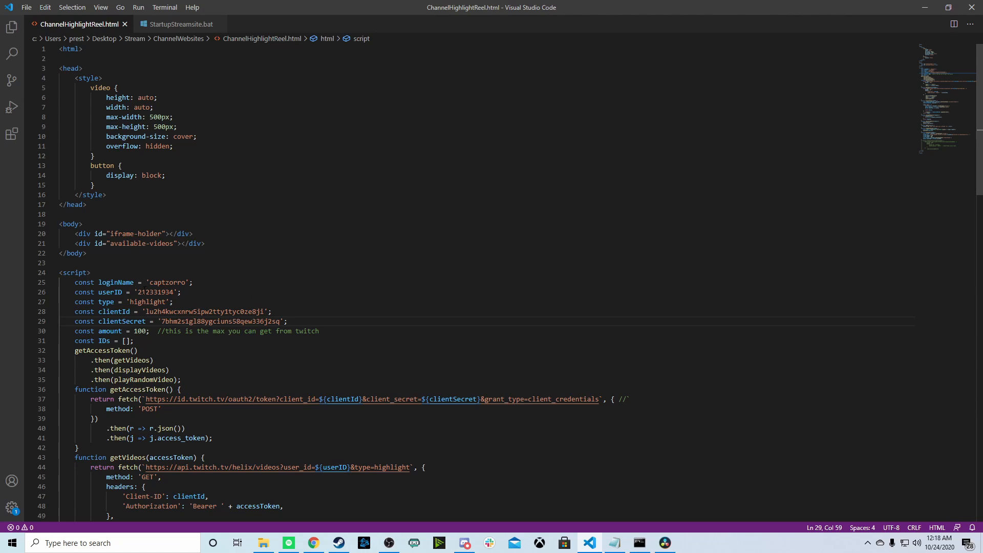
{"action": "double_click", "coordinate": [147, 292]}
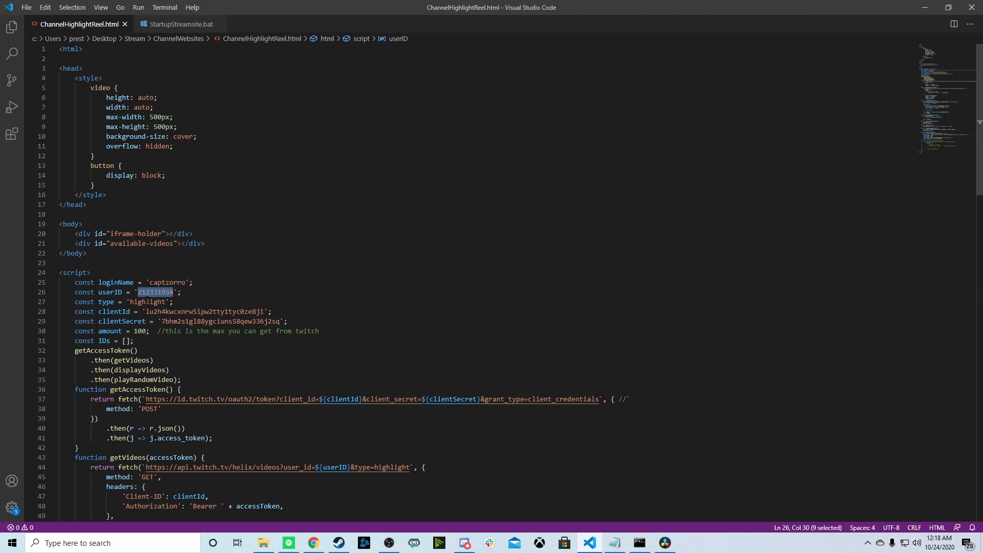
{"action": "double_click", "coordinate": [148, 302]}
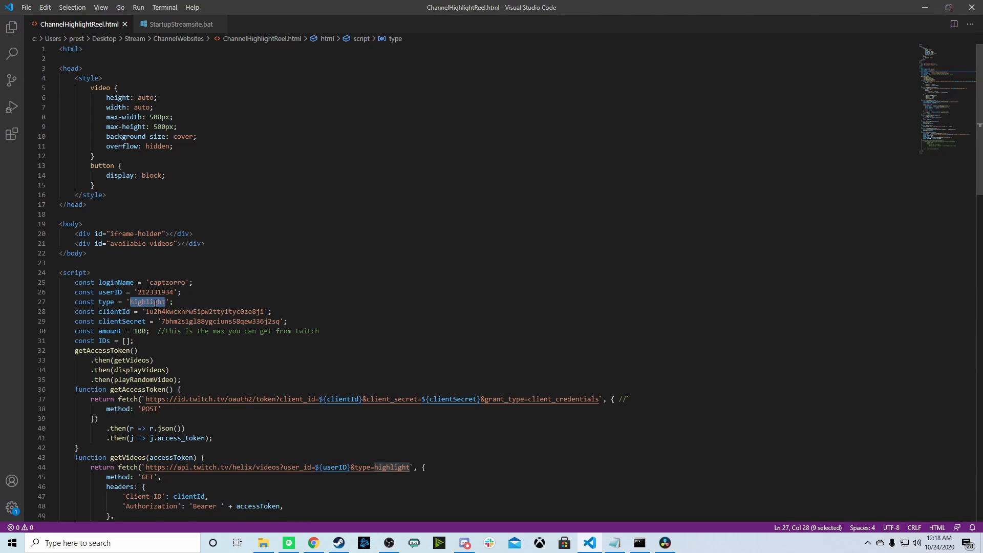
{"action": "mouse_move", "coordinate": [317, 549]}
{"action": "scroll", "coordinate": [453, 346], "scroll_direction": "down", "scroll_amount": 1}
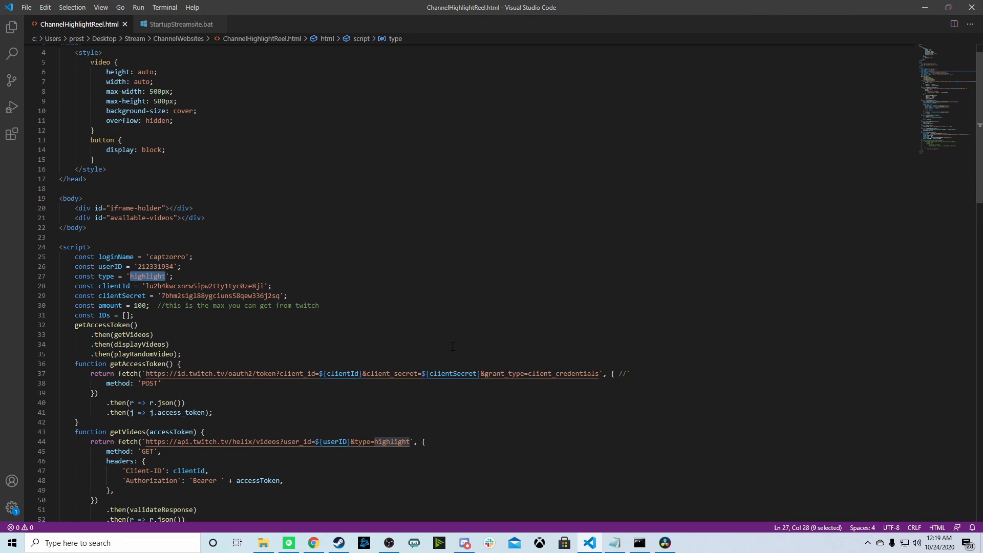
{"action": "double_click", "coordinate": [401, 441]}
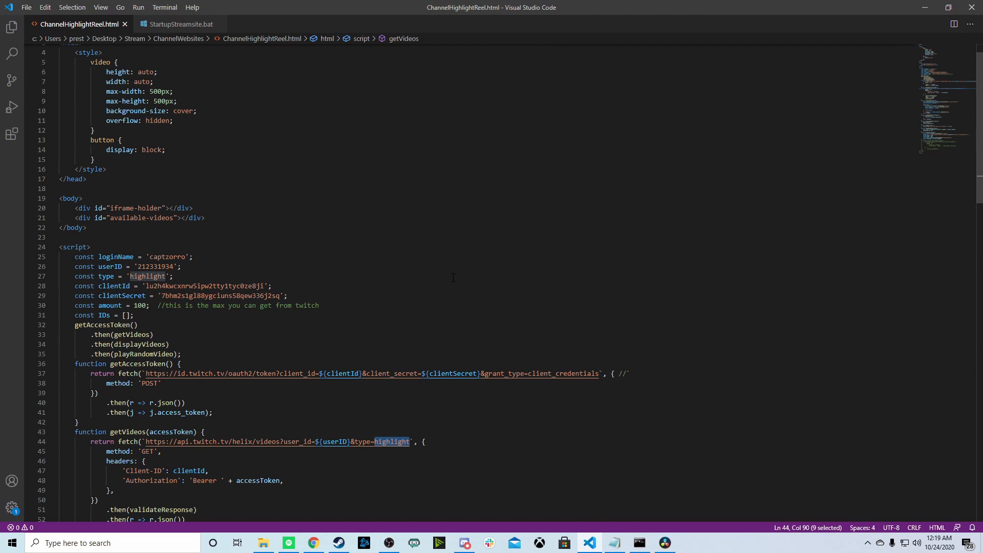
{"action": "scroll", "coordinate": [453, 278], "scroll_direction": "down", "scroll_amount": 4}
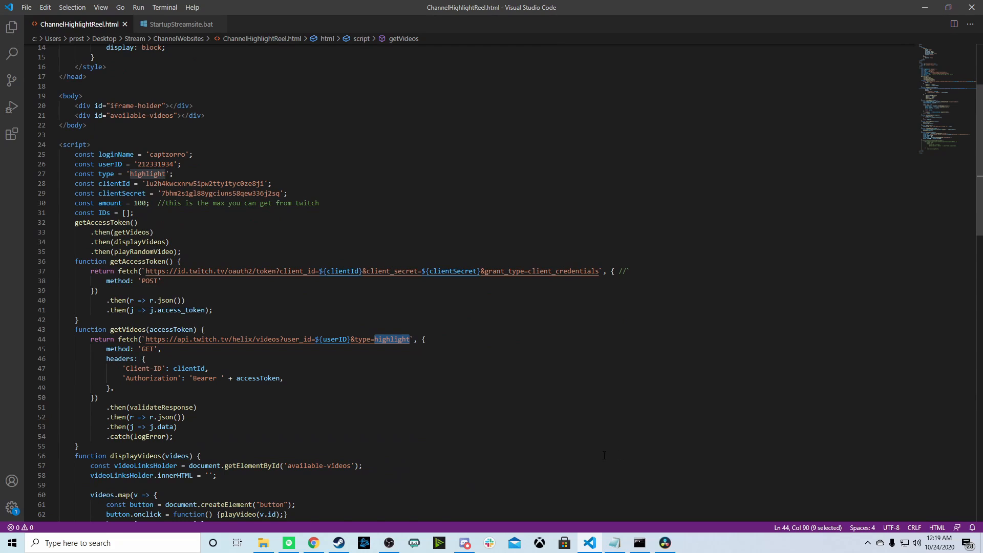
Step: Open the StartupStreamsite batch file from the ChannelWebsites folder for editing in Notepad
{"action": "left_click", "coordinate": [263, 543]}
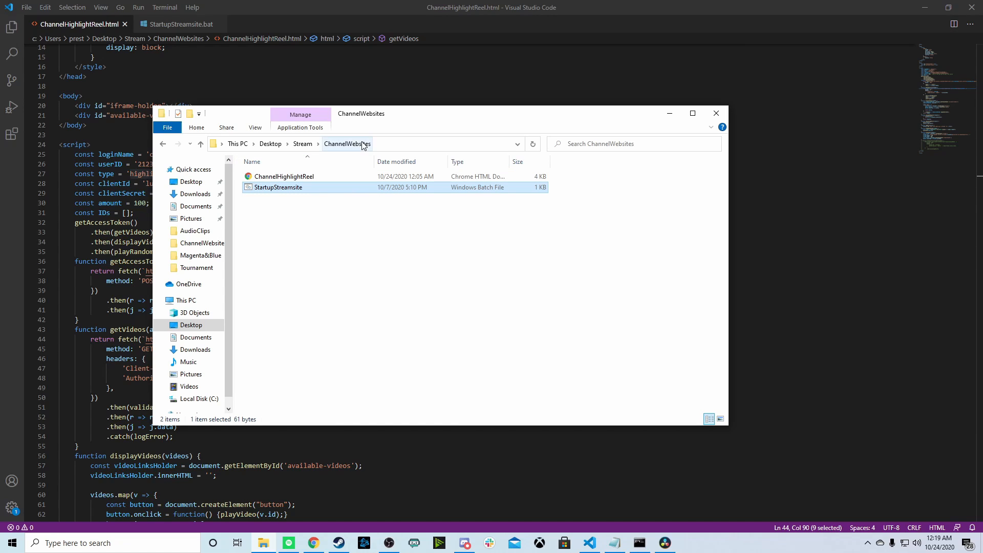
{"action": "right_click", "coordinate": [323, 191]}
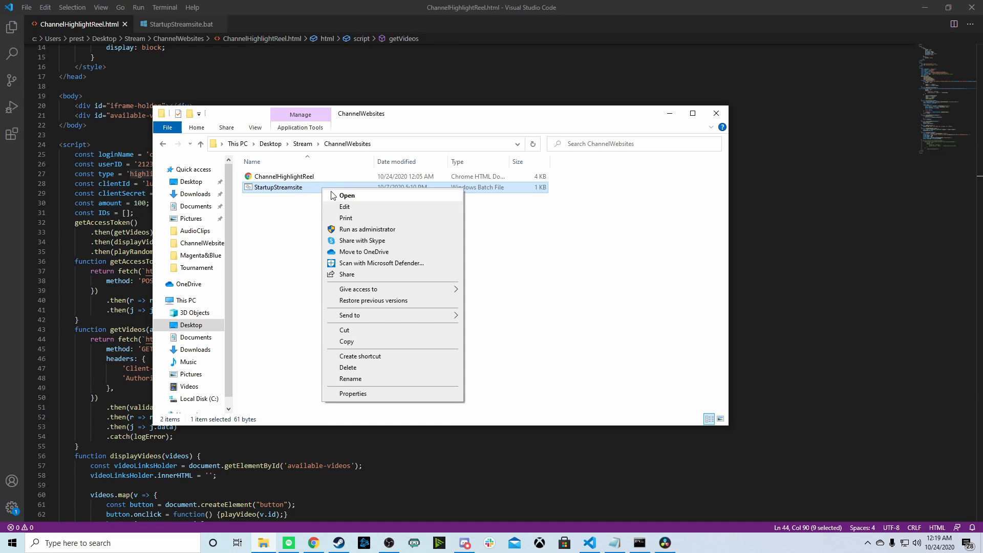
{"action": "left_click", "coordinate": [359, 208]}
{"action": "left_click_drag", "start_coordinate": [408, 148], "coordinate": [659, 131]}
{"action": "left_click_drag", "start_coordinate": [509, 155], "coordinate": [403, 143]}
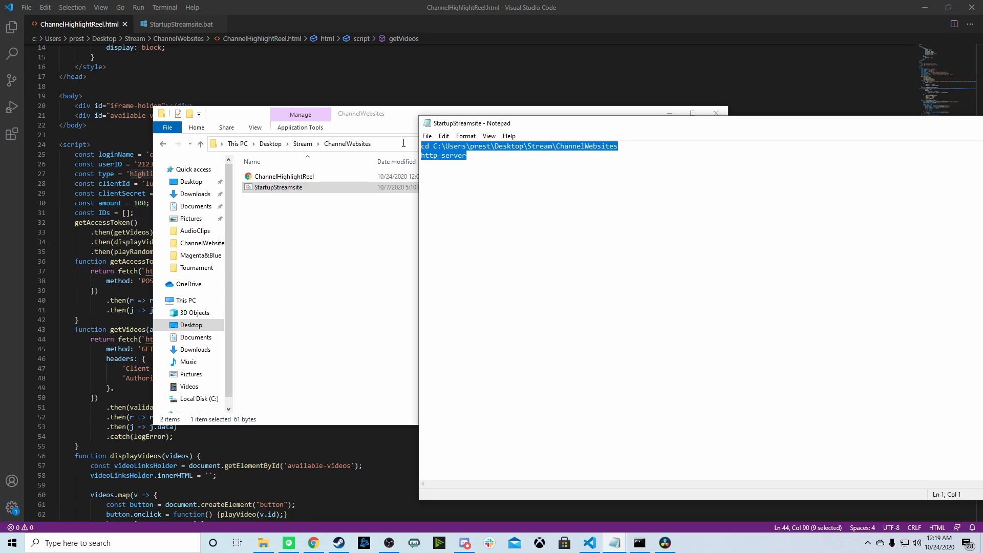
{"action": "left_click", "coordinate": [477, 166]}
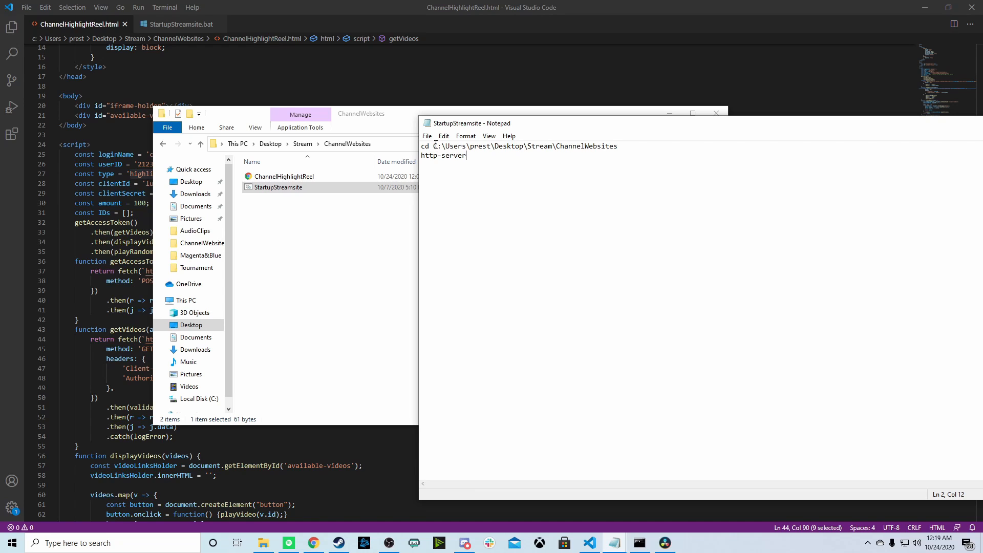
Step: Examine the folder path after cd and the http-server command in the batch file, and close it without changes
{"action": "left_click_drag", "start_coordinate": [434, 146], "coordinate": [644, 146]}
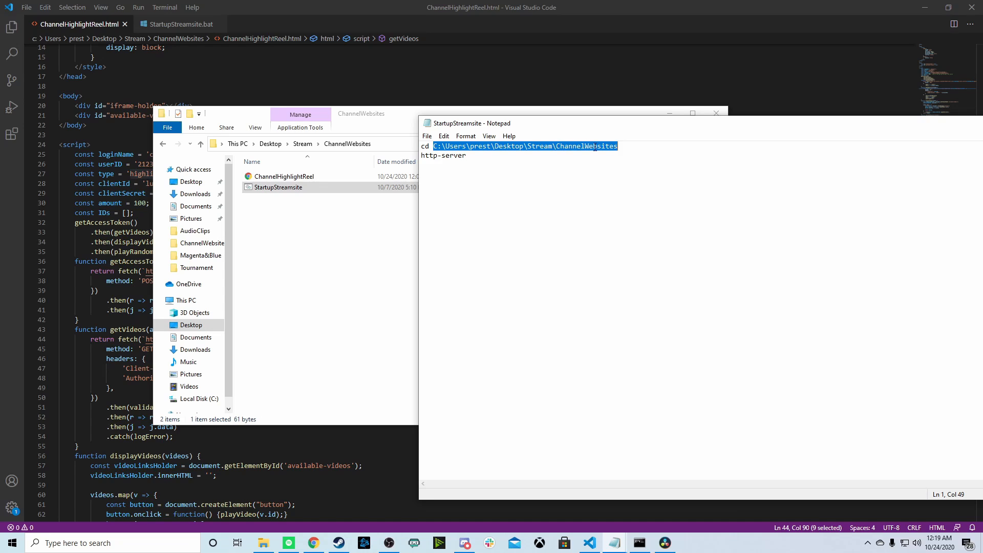
{"action": "left_click", "coordinate": [502, 160]}
{"action": "left_click_drag", "start_coordinate": [491, 156], "coordinate": [427, 156]}
{"action": "left_click", "coordinate": [498, 158]}
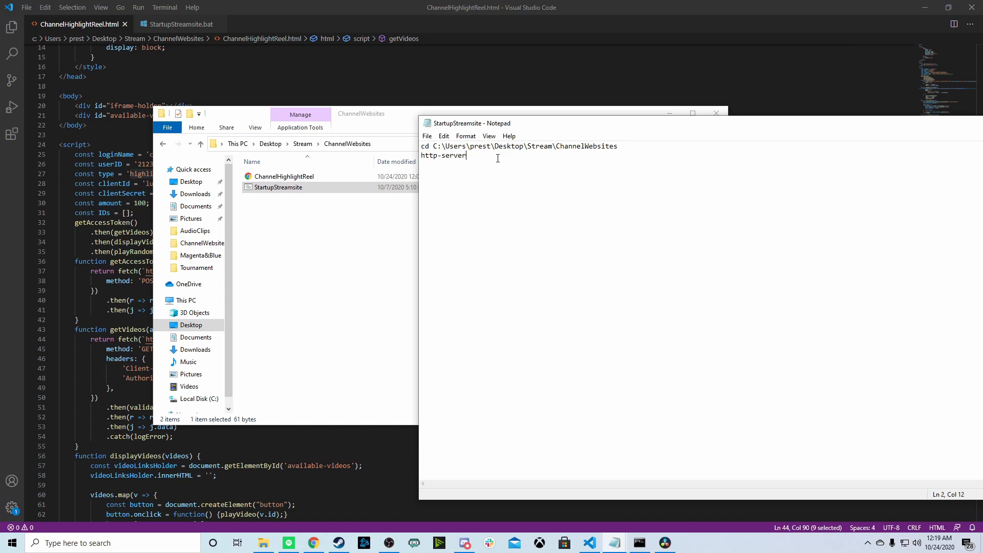
{"action": "left_click_drag", "start_coordinate": [470, 154], "coordinate": [417, 154]}
{"action": "left_click_drag", "start_coordinate": [614, 130], "coordinate": [485, 176]}
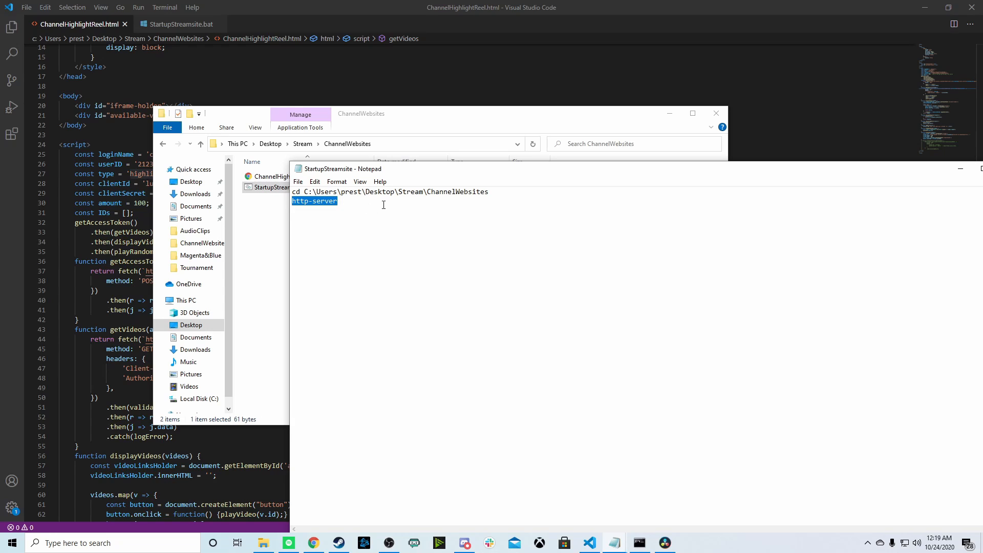
{"action": "left_click_drag", "start_coordinate": [305, 191], "coordinate": [513, 195]}
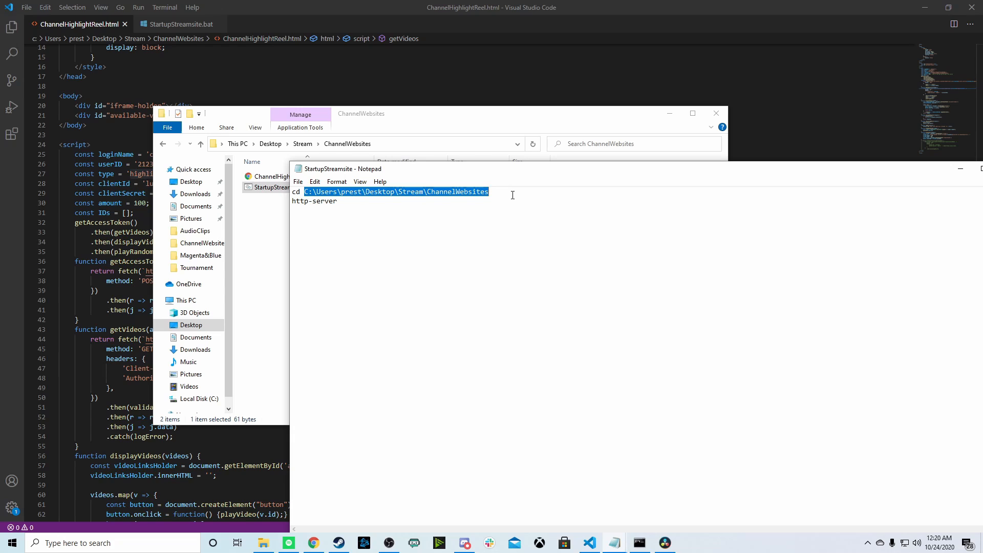
{"action": "left_click_drag", "start_coordinate": [538, 172], "coordinate": [443, 134]}
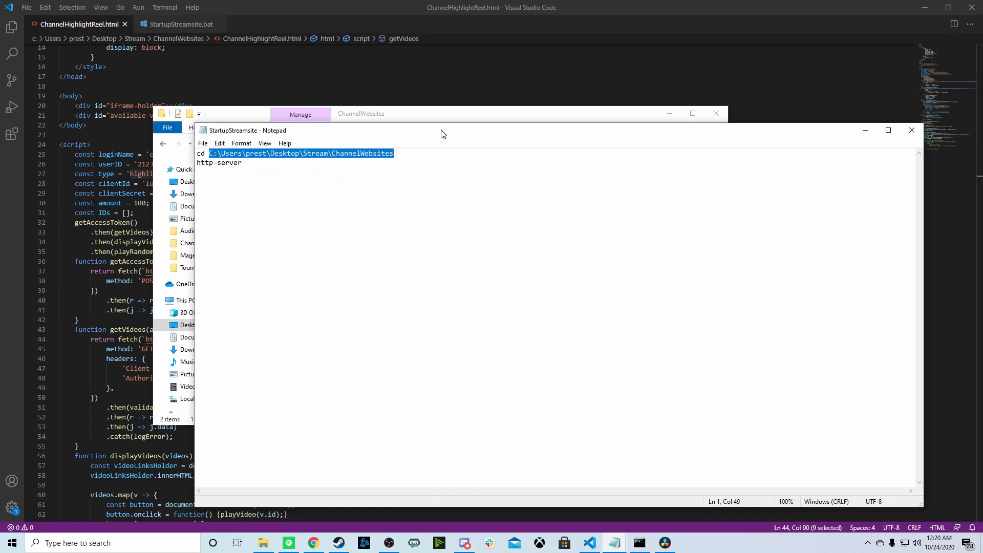
{"action": "left_click", "coordinate": [912, 131]}
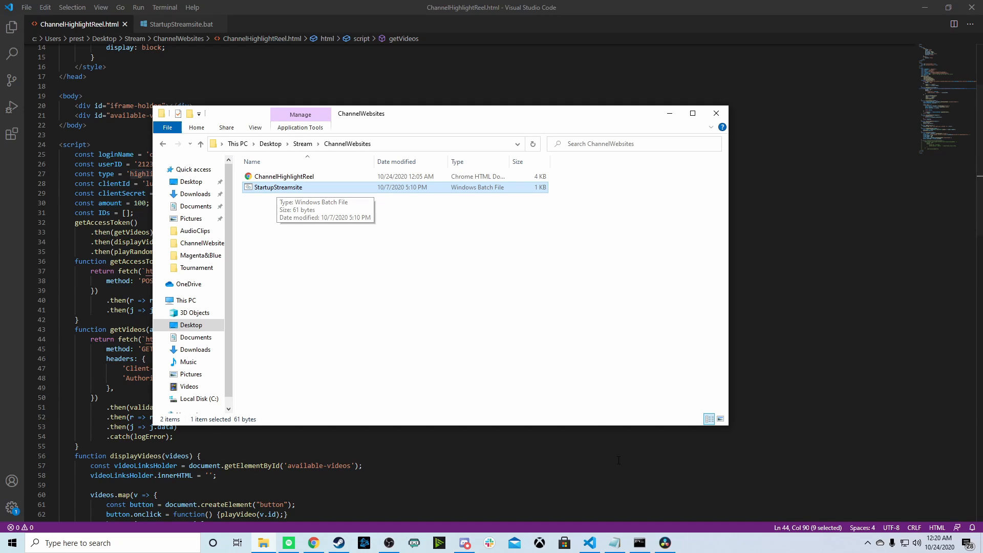
Step: Run the StartupStreamsite batch file to start the local server, and open 127.0.0.1:8080 in a new Chrome tab
{"action": "double_click", "coordinate": [279, 188]}
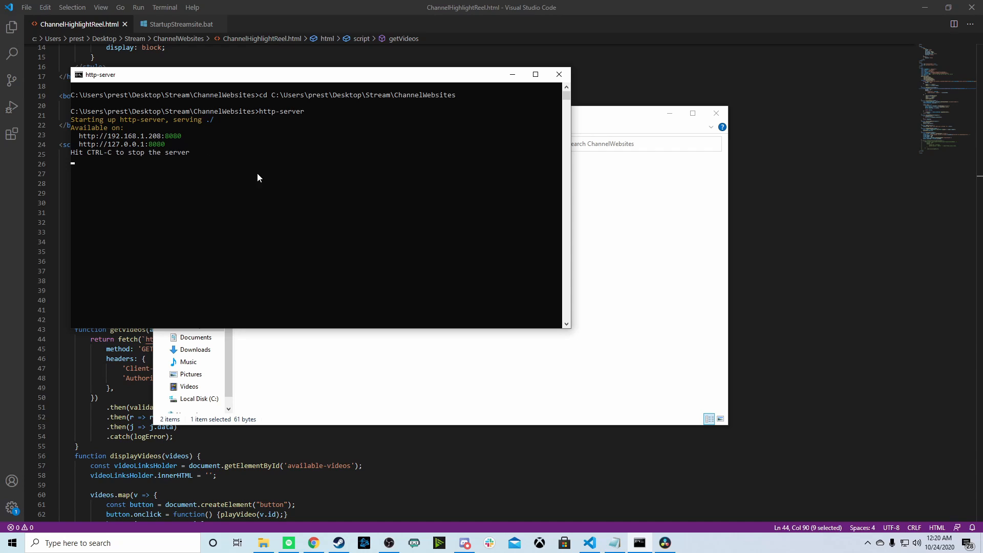
{"action": "left_click", "coordinate": [314, 543]}
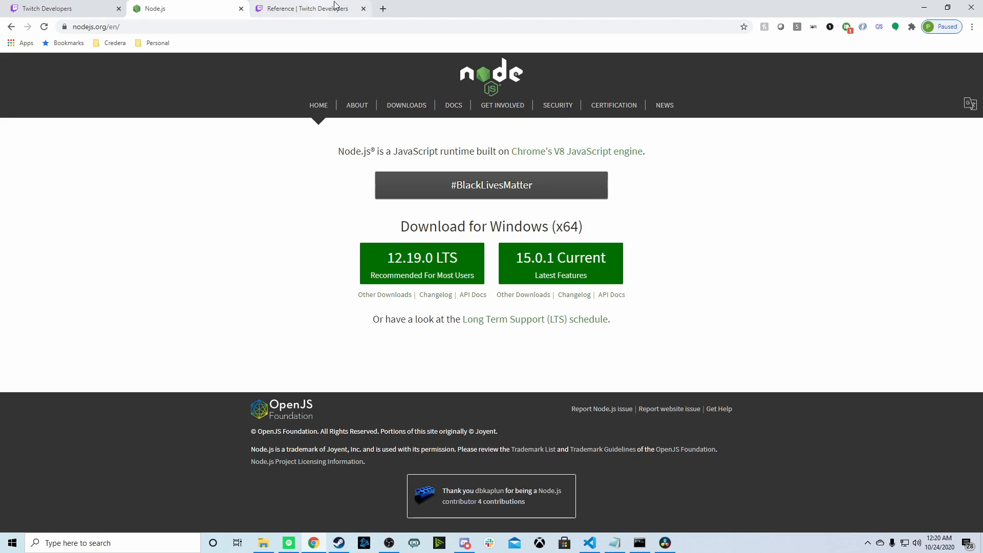
{"action": "left_click", "coordinate": [384, 9]}
{"action": "left_click", "coordinate": [391, 27]}
{"action": "type", "text": "1"}
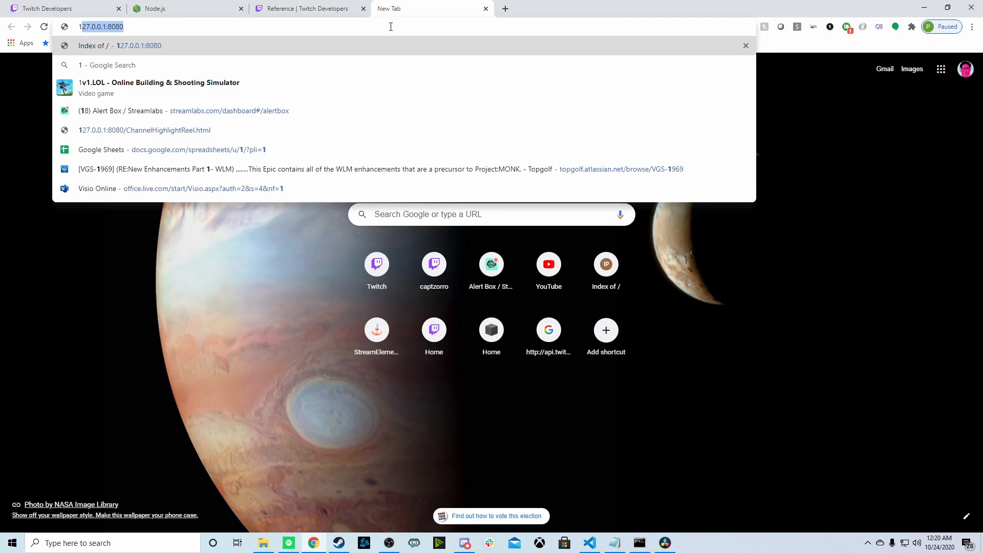
{"action": "type", "text": "27.0.0.1"}
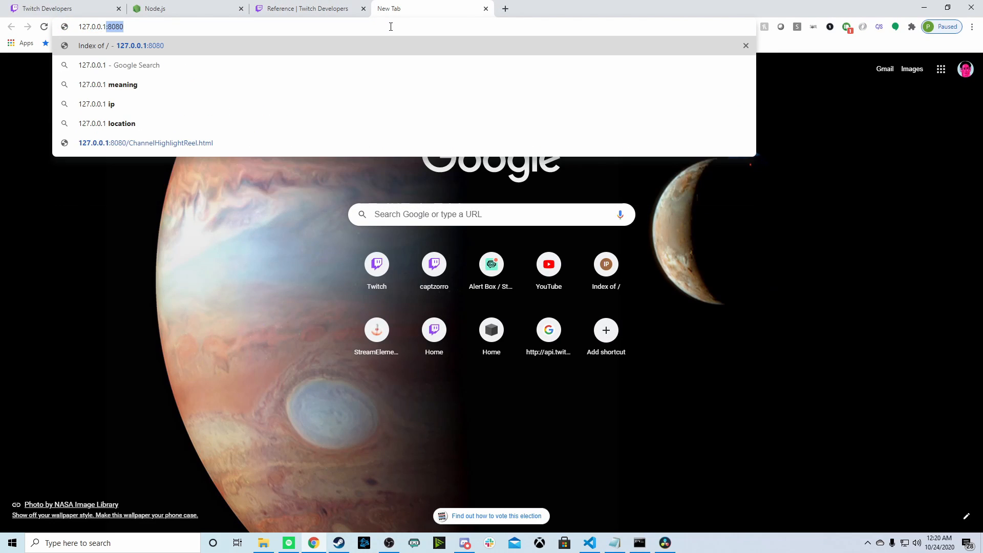
{"action": "type", "text": ":808"}
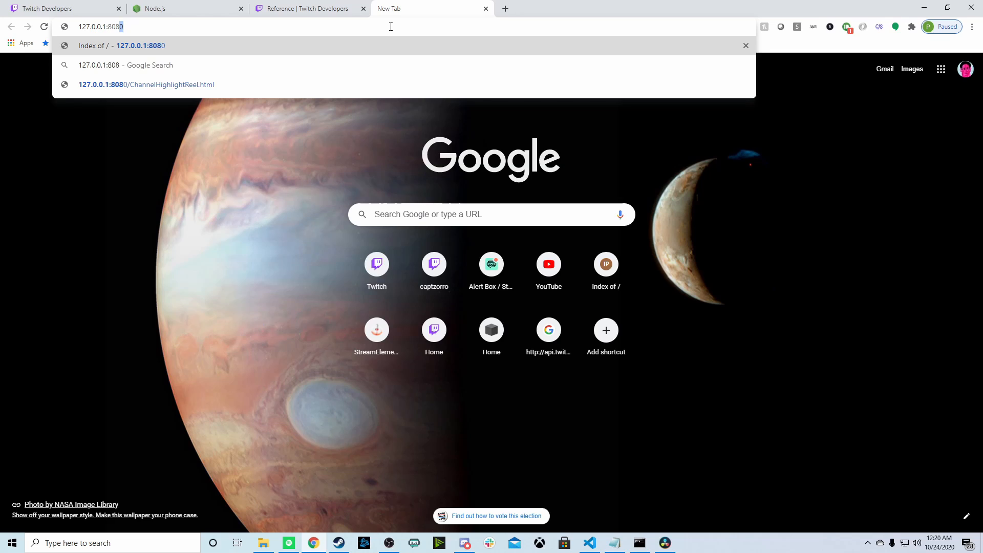
{"action": "key", "text": "Return"}
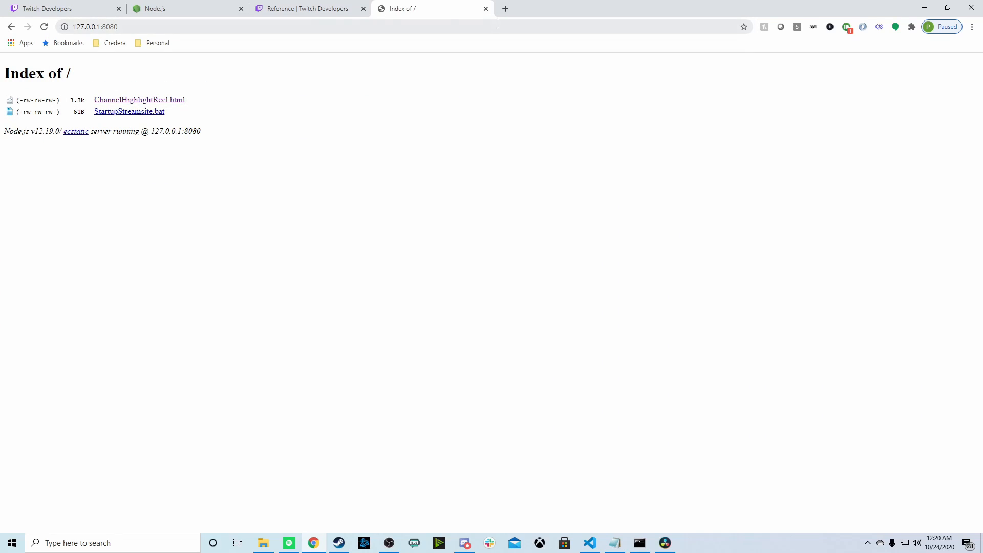
Step: Open ChannelHighlightReel.html from the server index and play the highlights "Oh my god", "Bush Boi lost in our game of hide and seek :(" and "Quad Kill"
{"action": "left_click", "coordinate": [172, 100]}
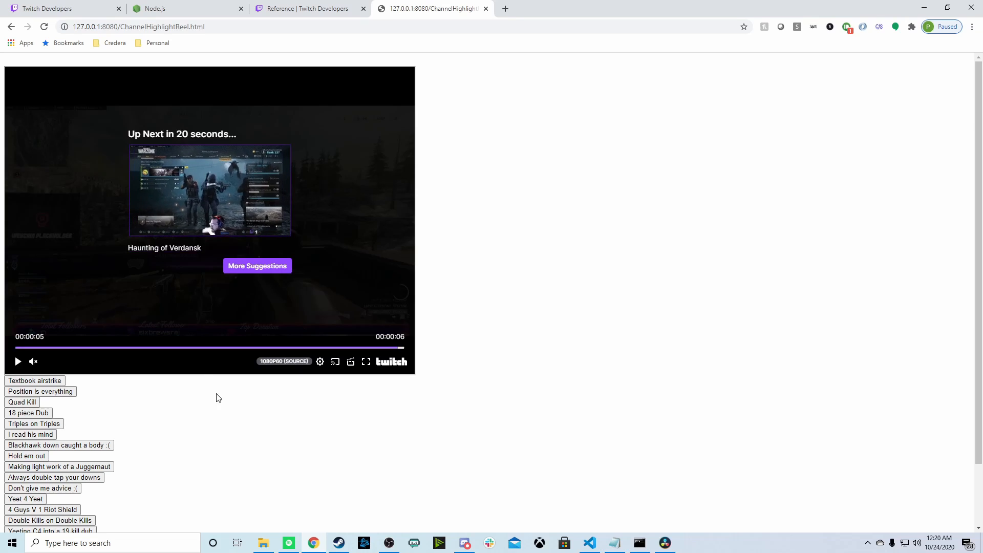
{"action": "scroll", "coordinate": [103, 402], "scroll_direction": "down", "scroll_amount": 2}
{"action": "left_click", "coordinate": [30, 472]}
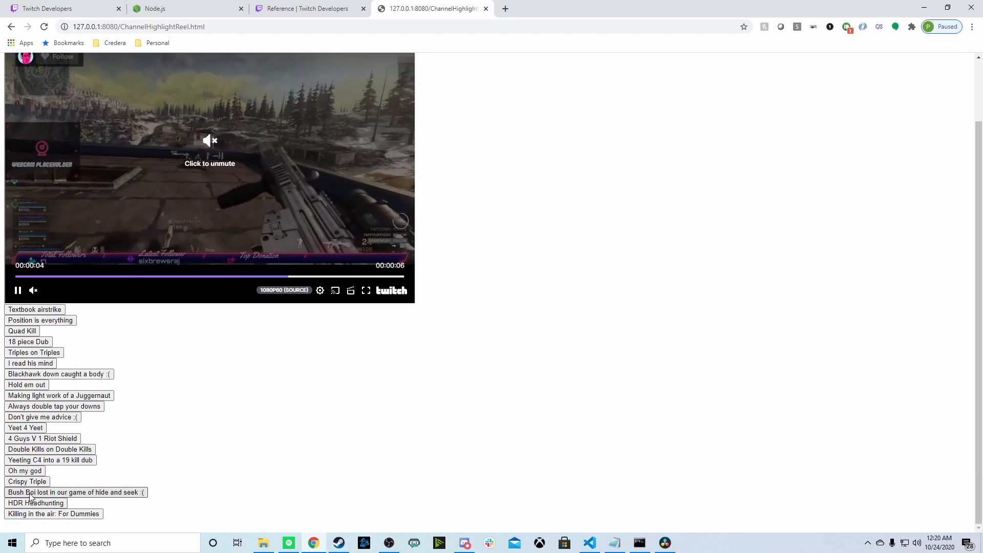
{"action": "left_click", "coordinate": [29, 492]}
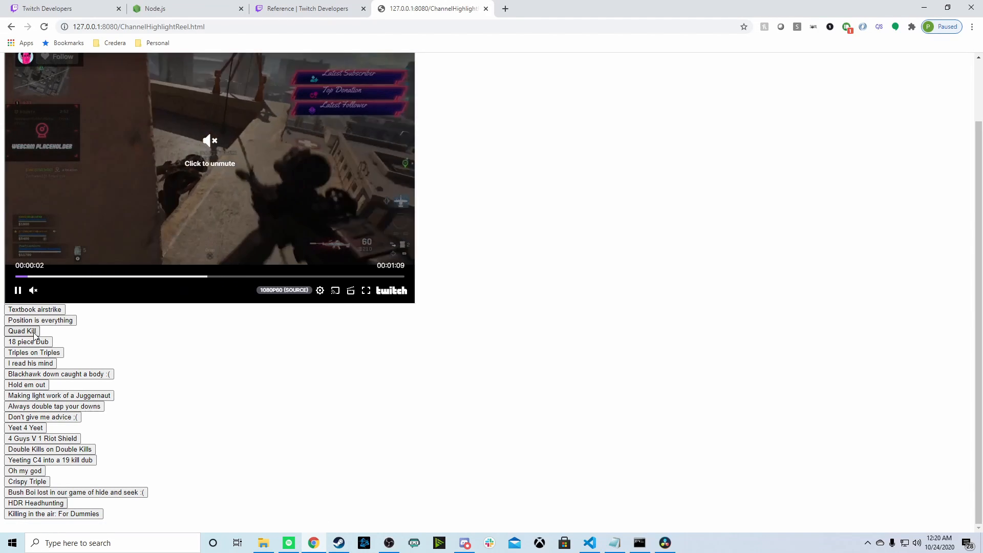
{"action": "left_click", "coordinate": [34, 332]}
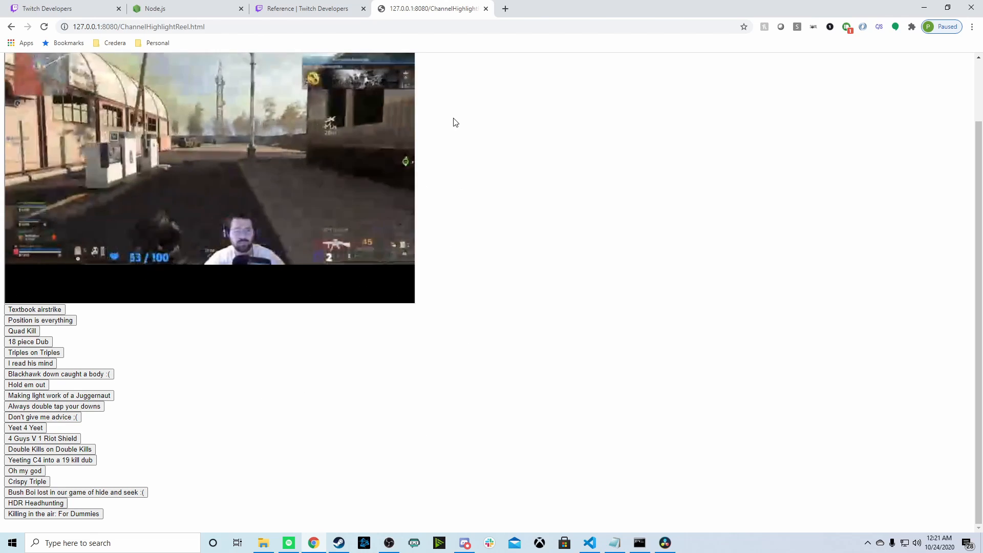
Step: Close the highlight reel page, switch to OBS, and add a new Browser source named TestTwitchHighlightReel to Scene - ScreenCapture
{"action": "left_click", "coordinate": [486, 9]}
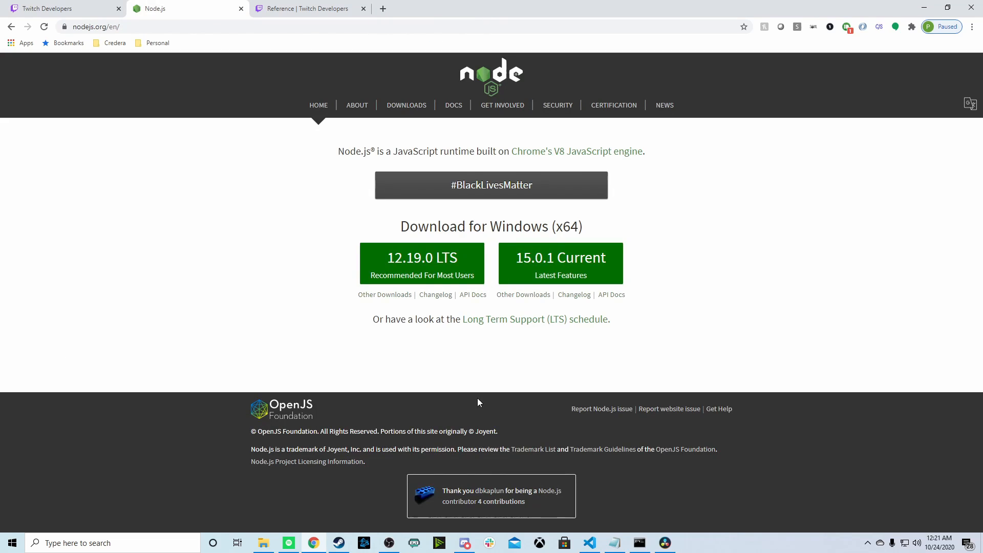
{"action": "left_click", "coordinate": [389, 543]}
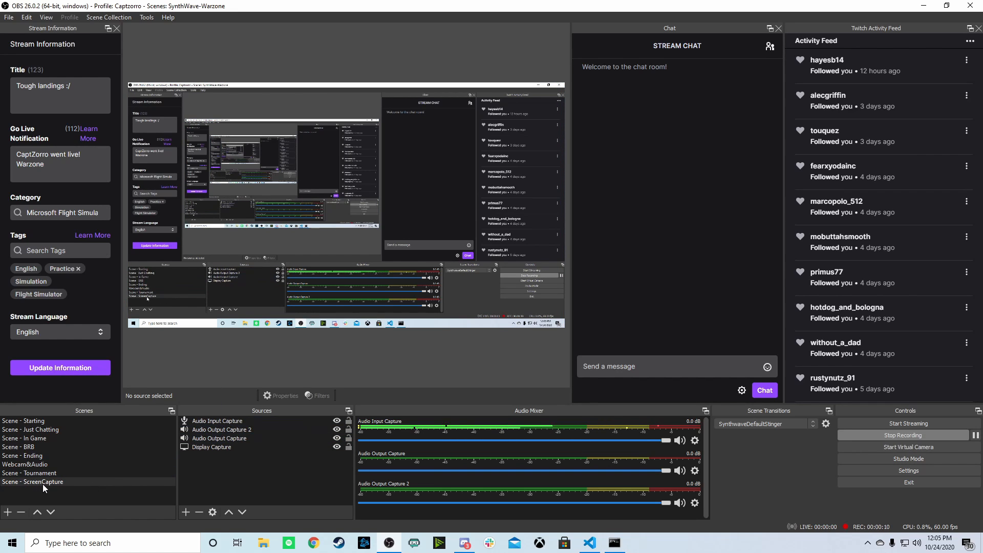
{"action": "left_click", "coordinate": [183, 513]}
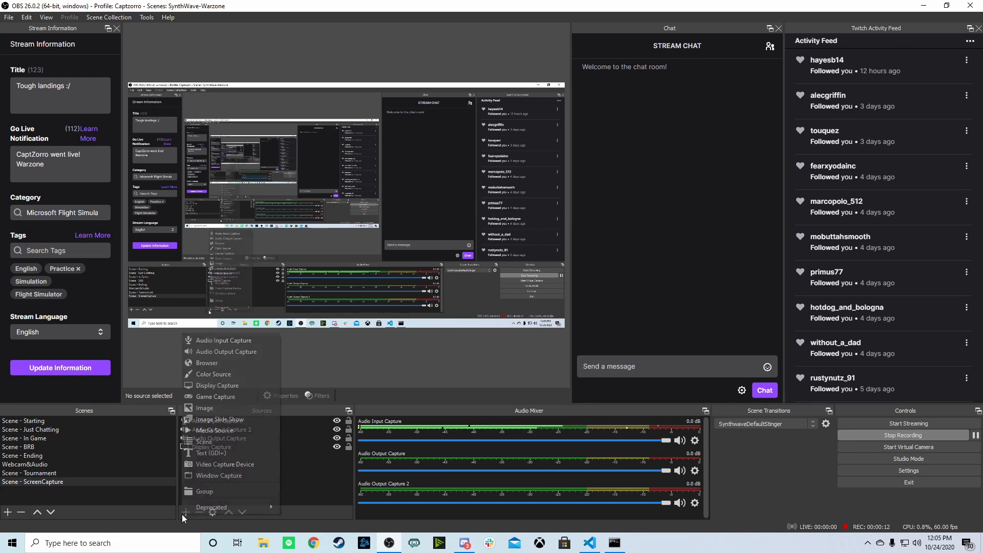
{"action": "left_click", "coordinate": [210, 364]}
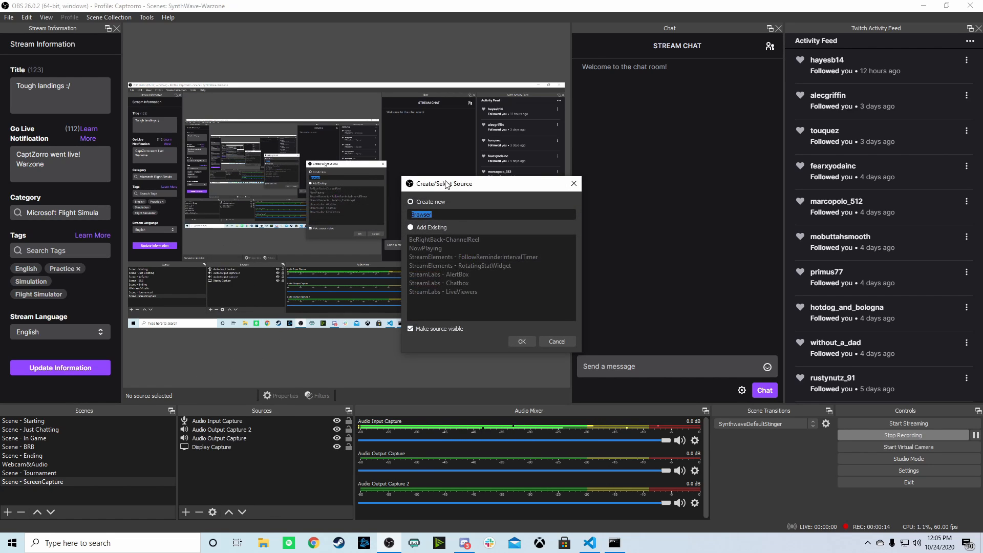
{"action": "type", "text": "TestTwitchHighl"}
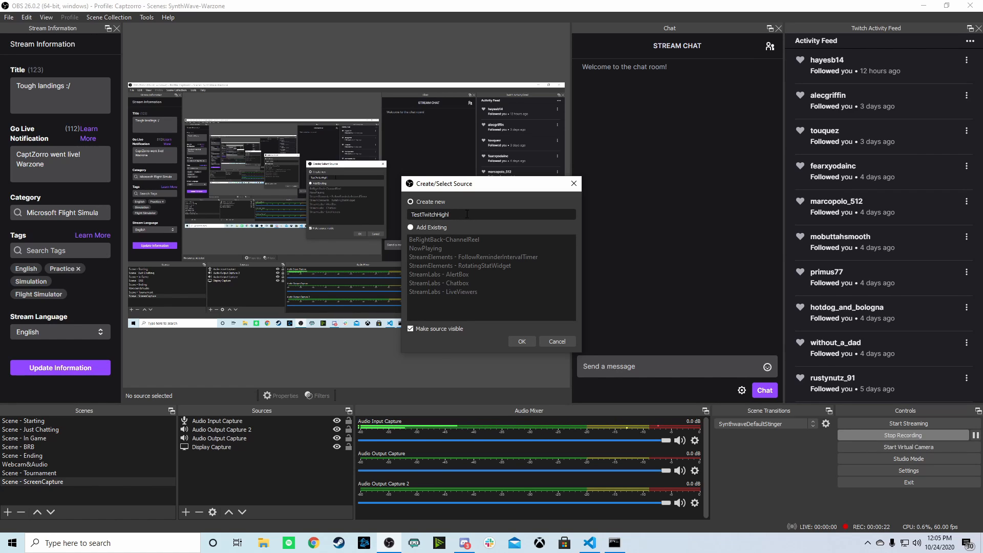
{"action": "type", "text": "etlight"}
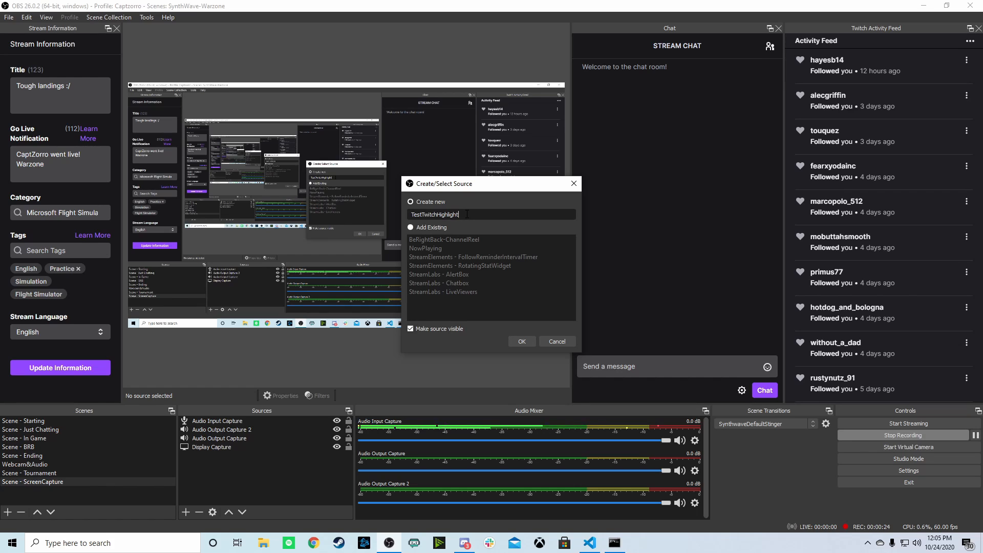
{"action": "type", "text": "Reel"}
{"action": "left_click", "coordinate": [520, 343]}
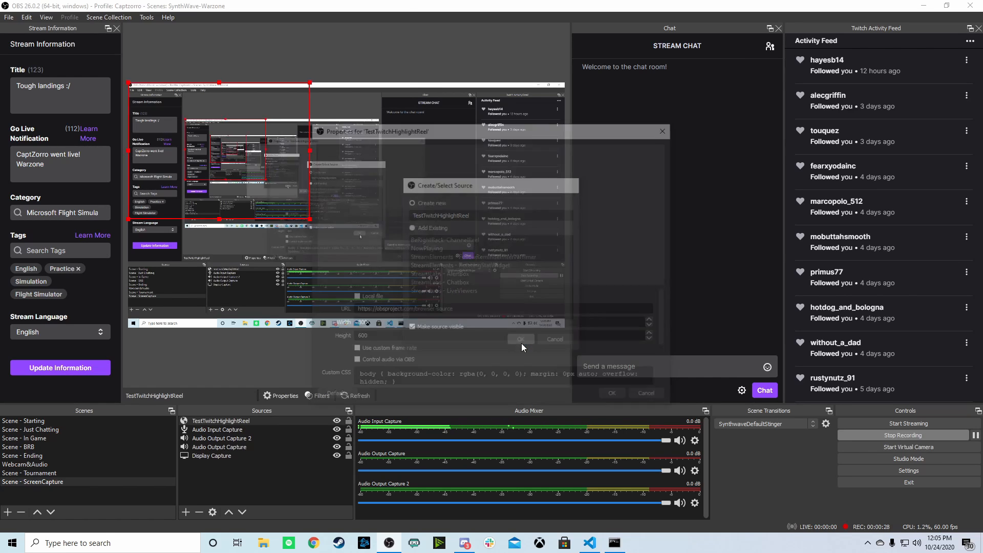
{"action": "triple_click", "coordinate": [451, 310]}
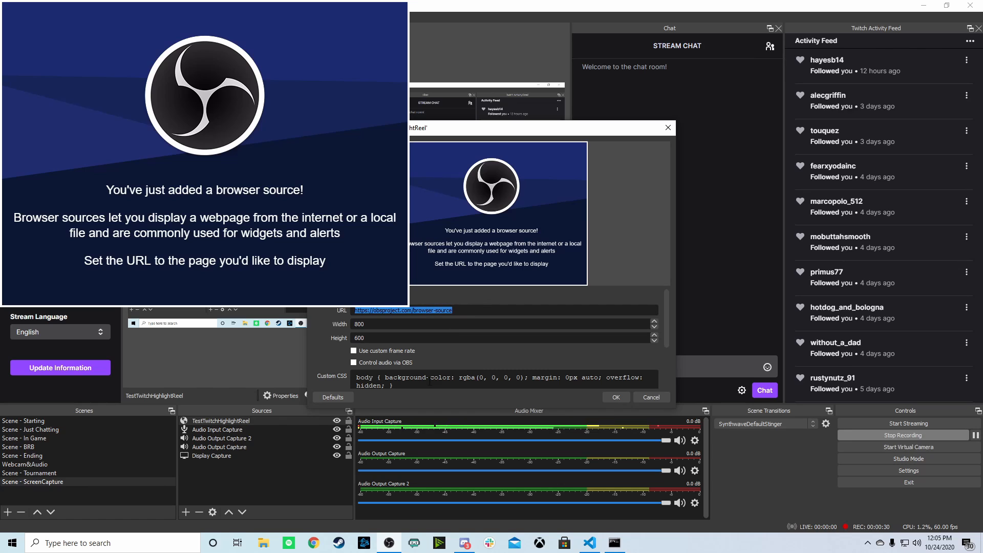
{"action": "left_click", "coordinate": [314, 543]}
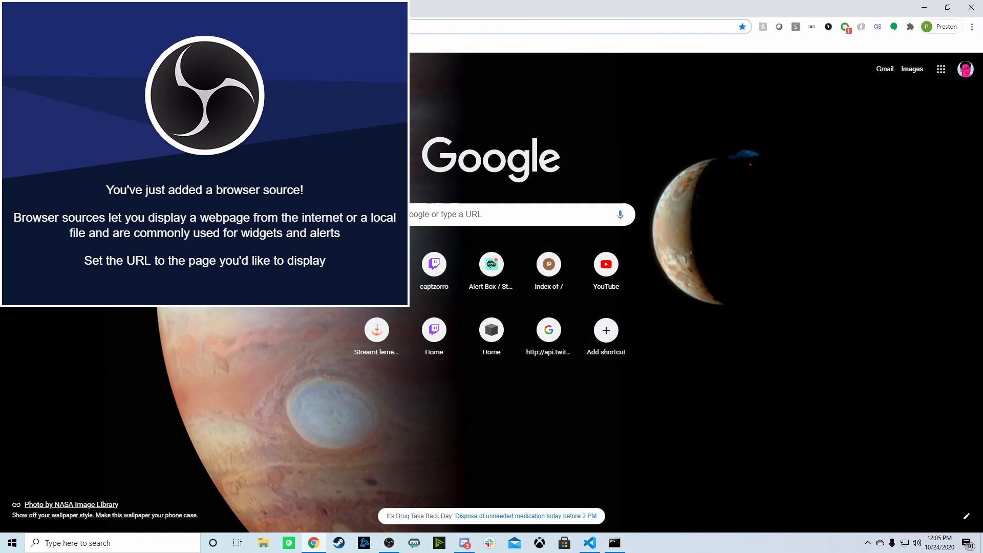
{"action": "type", "text": "twitch"}
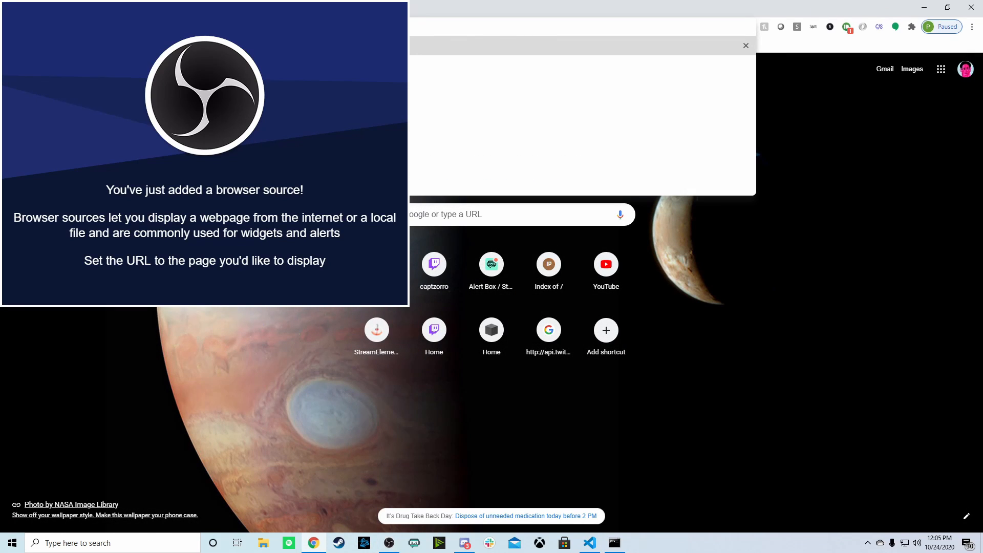
{"action": "key", "text": "Return"}
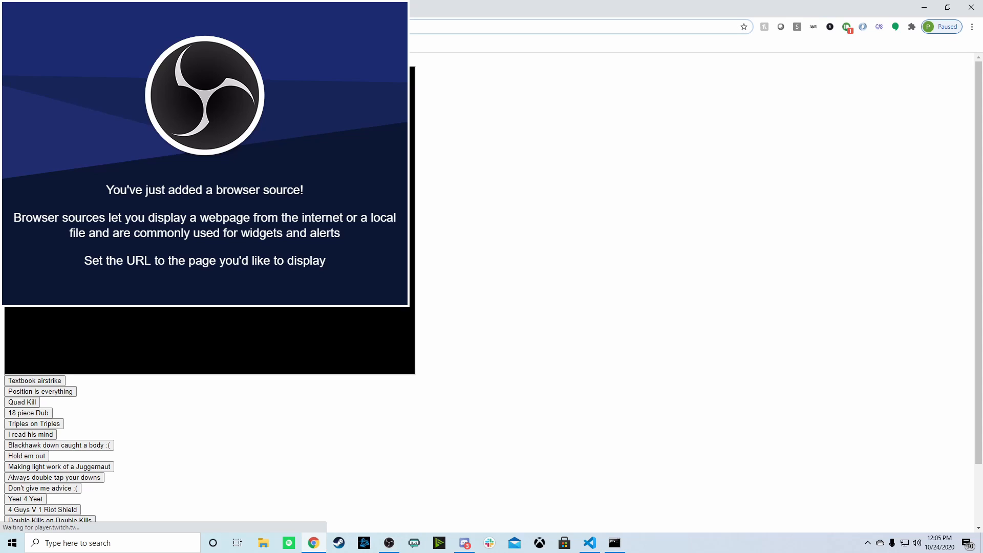
{"action": "key", "text": "super"}
{"action": "key", "text": "super"}
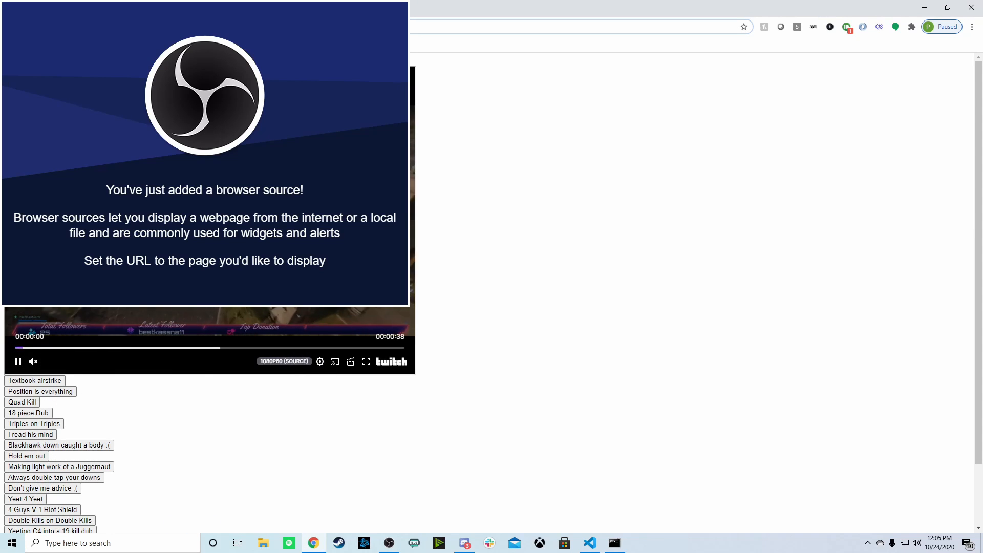
{"action": "key", "text": "alt+Tab"}
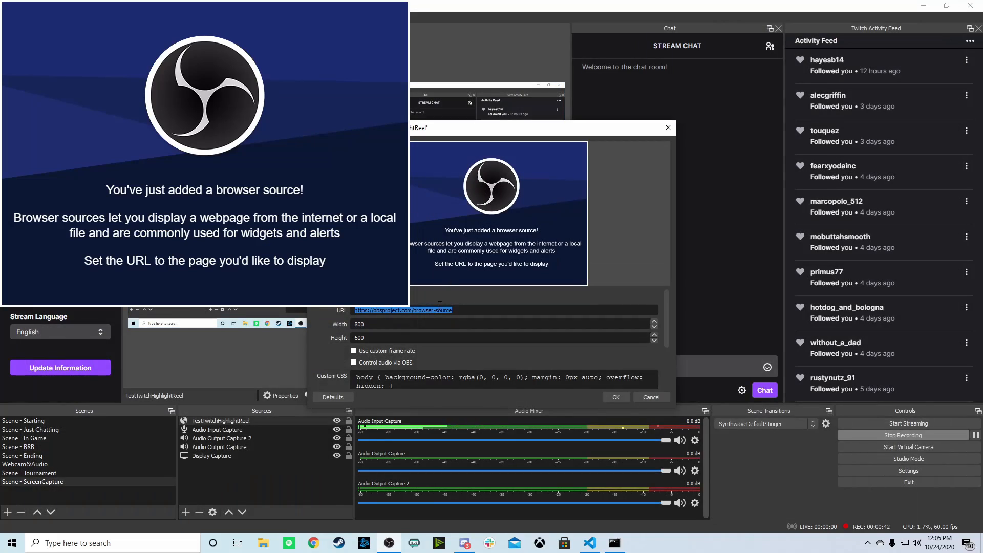
{"action": "type", "text": "http://127.0.0.1:8080/ChannelHighlightReel.html"}
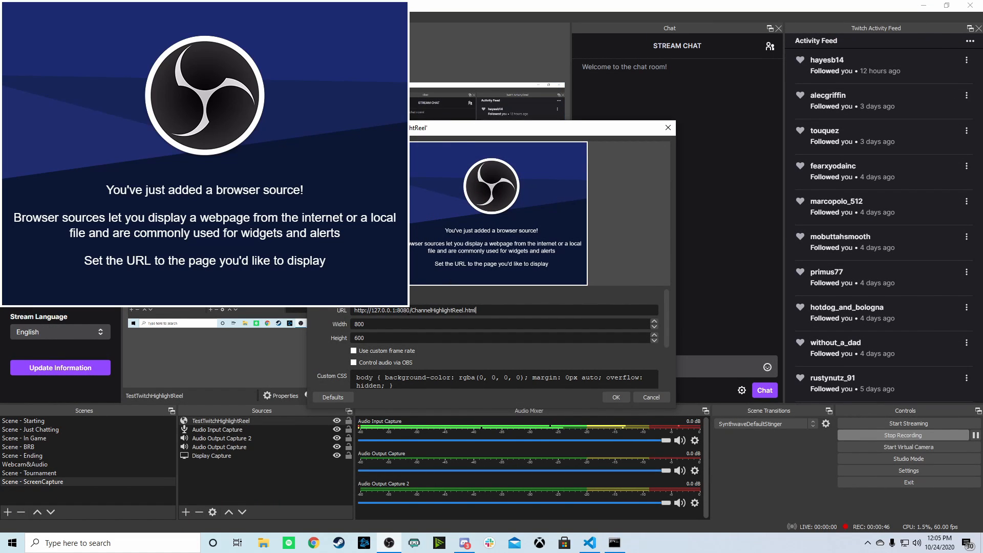
{"action": "left_click_drag", "start_coordinate": [410, 311], "coordinate": [500, 313]}
Step: Enable Refresh browser when scene becomes active and Shutdown source when not visible for the browser source, and accept its properties
{"action": "scroll", "coordinate": [536, 293], "scroll_direction": "down", "scroll_amount": 3}
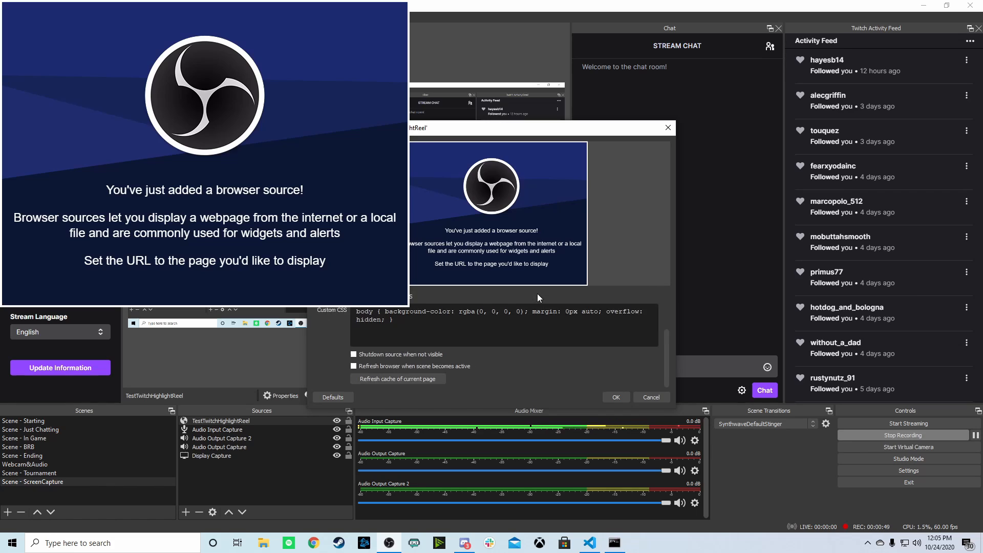
{"action": "left_click", "coordinate": [354, 367]}
{"action": "left_click", "coordinate": [354, 355]}
{"action": "left_click", "coordinate": [619, 397]}
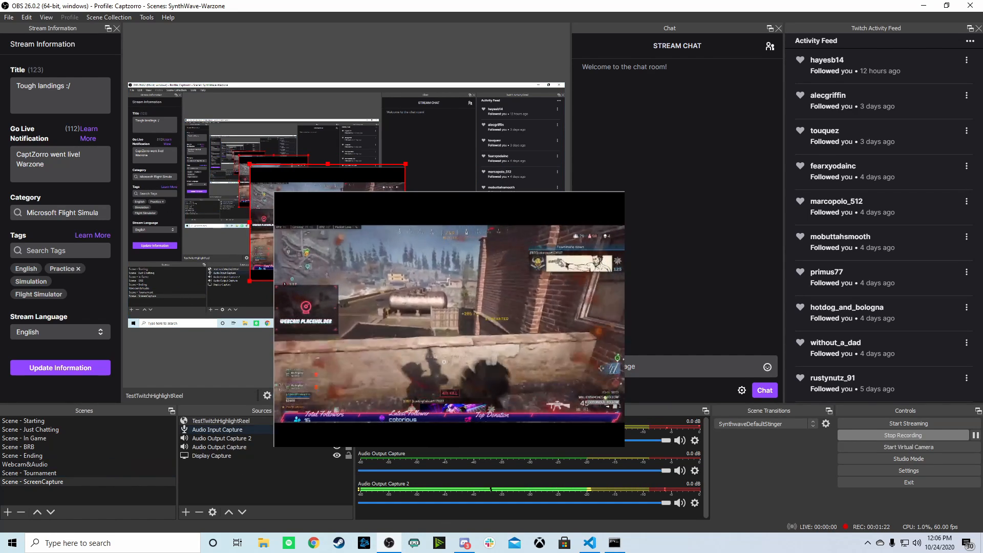
Step: Remove the TestTwitchHighlightReel source from Scene - ScreenCapture
{"action": "right_click", "coordinate": [263, 420]}
{"action": "left_click", "coordinate": [284, 414]}
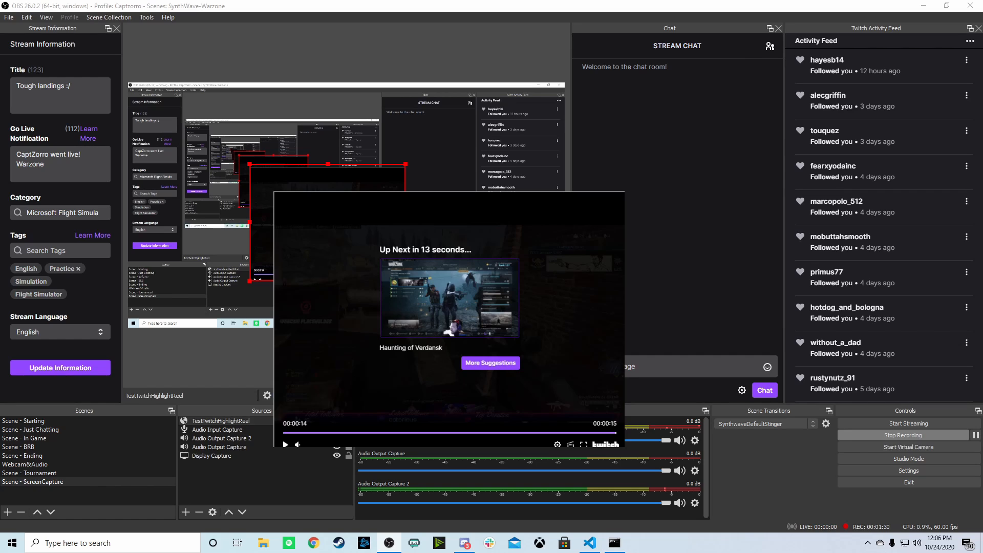
{"action": "left_click", "coordinate": [532, 287]}
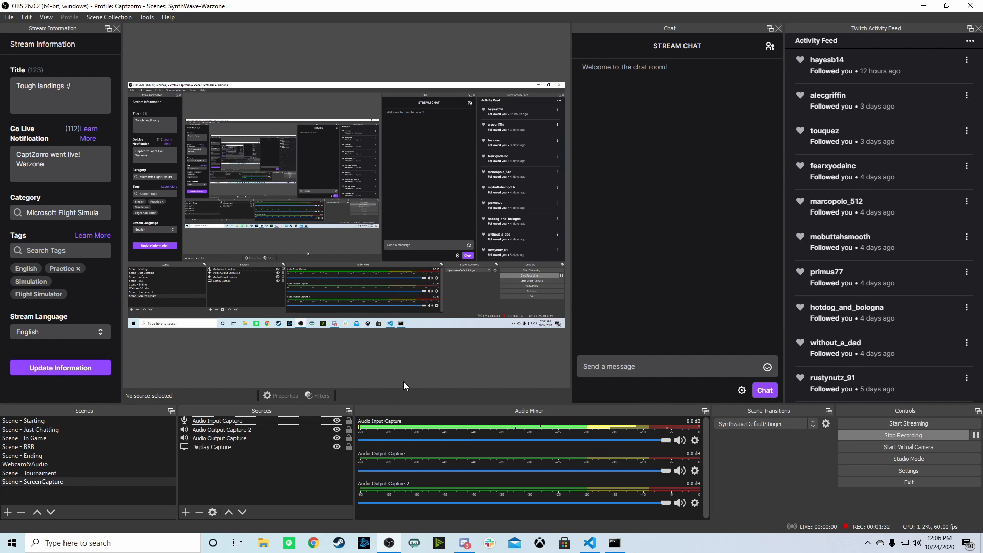